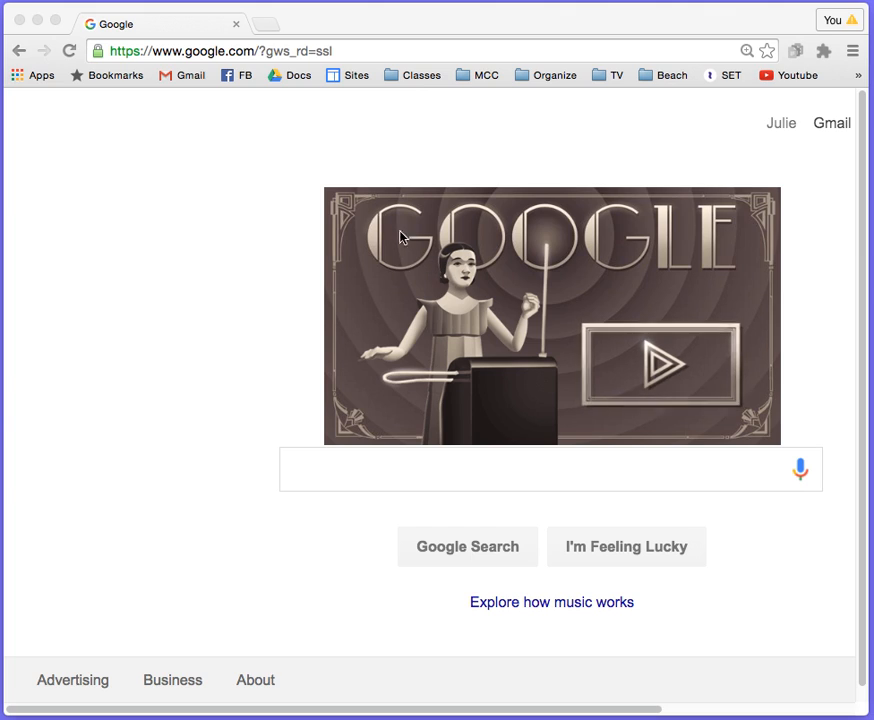
Step: Go to desmos.com and open the graphing calculator
left_click(222, 53)
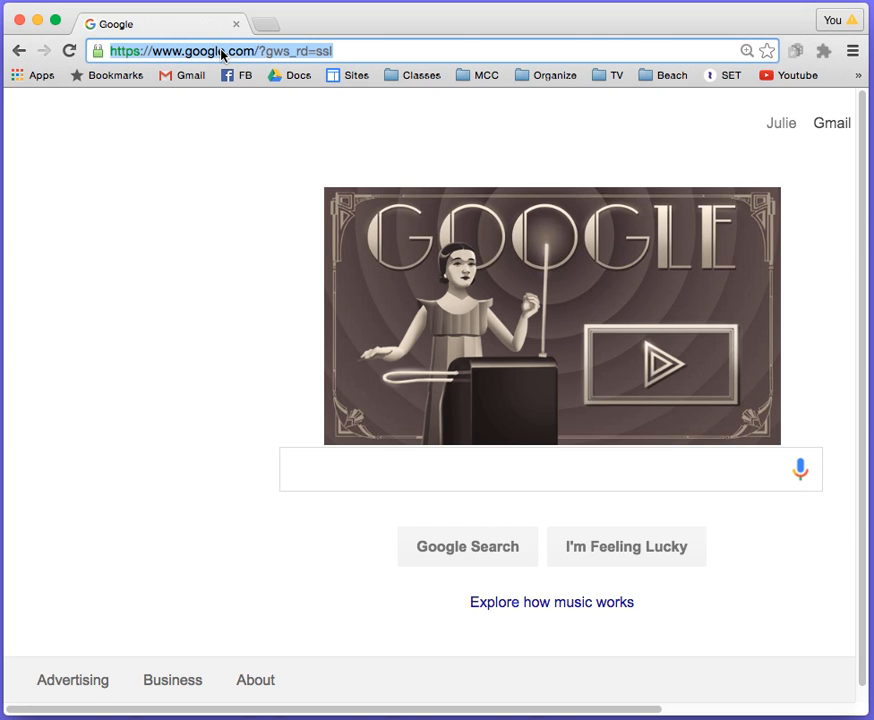
type("desmos.com")
key("Return")
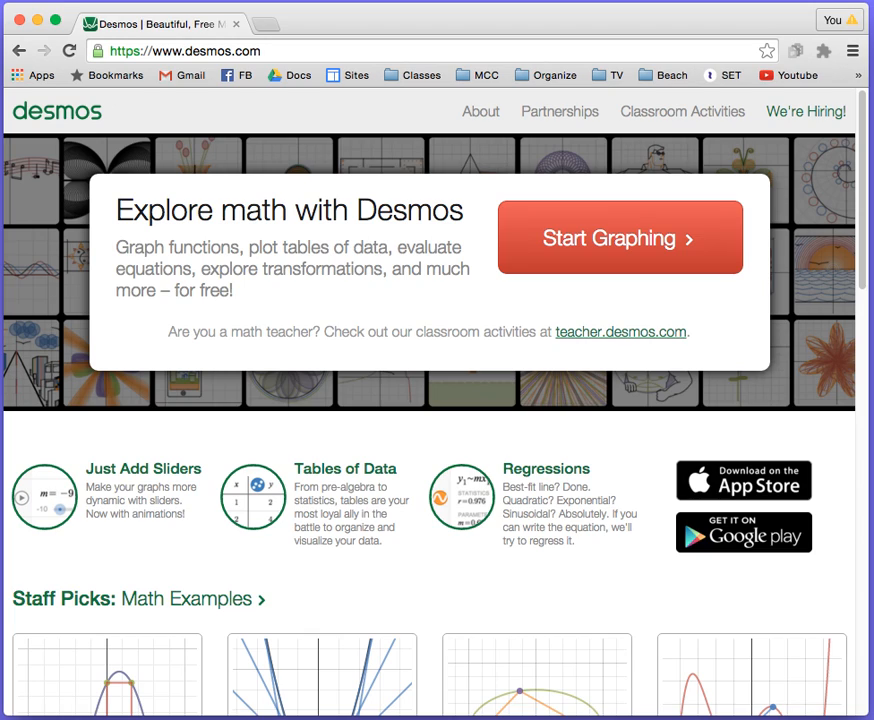
left_click(607, 239)
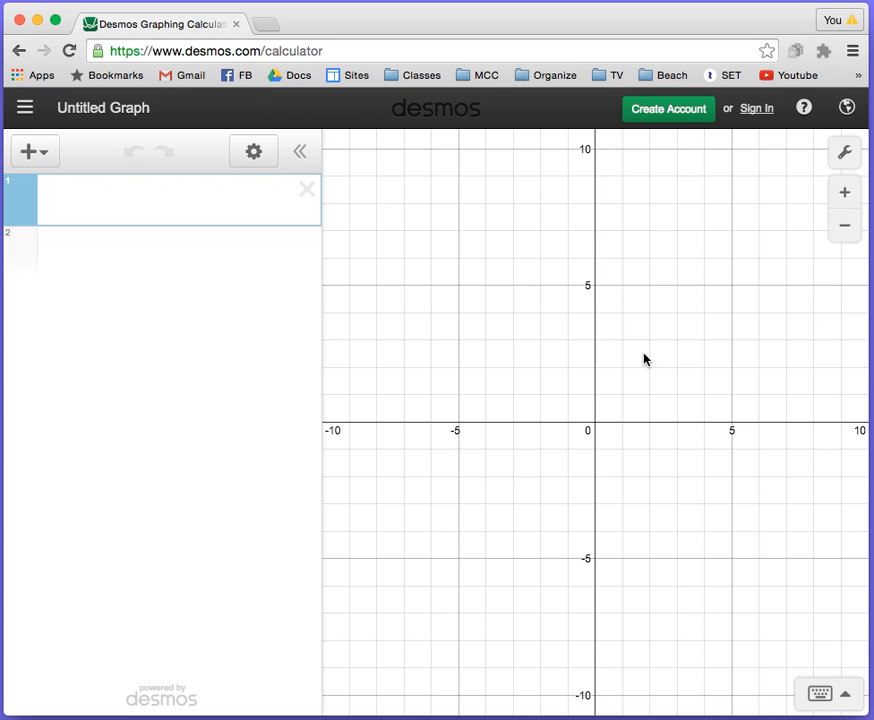
Step: Graph the line y = 2x − 3 as the first expression
mouse_move(644, 363)
left_mouse_down()
mouse_move(593, 483)
mouse_move(521, 531)
mouse_move(681, 399)
mouse_move(657, 353)
mouse_move(624, 347)
mouse_move(648, 341)
mouse_move(633, 344)
mouse_move(640, 354)
left_mouse_up()
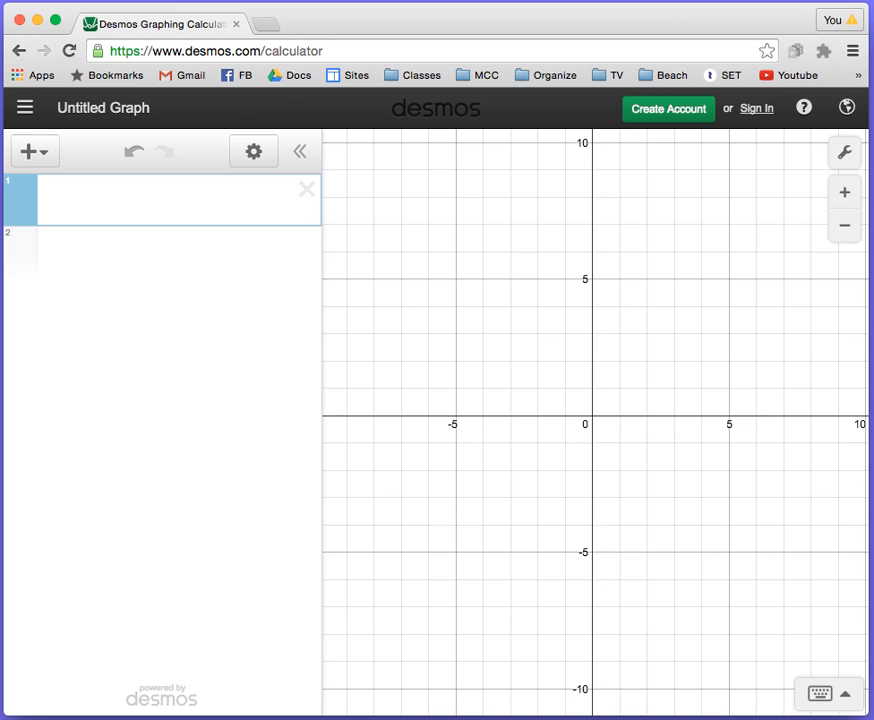
type("y=2x-3")
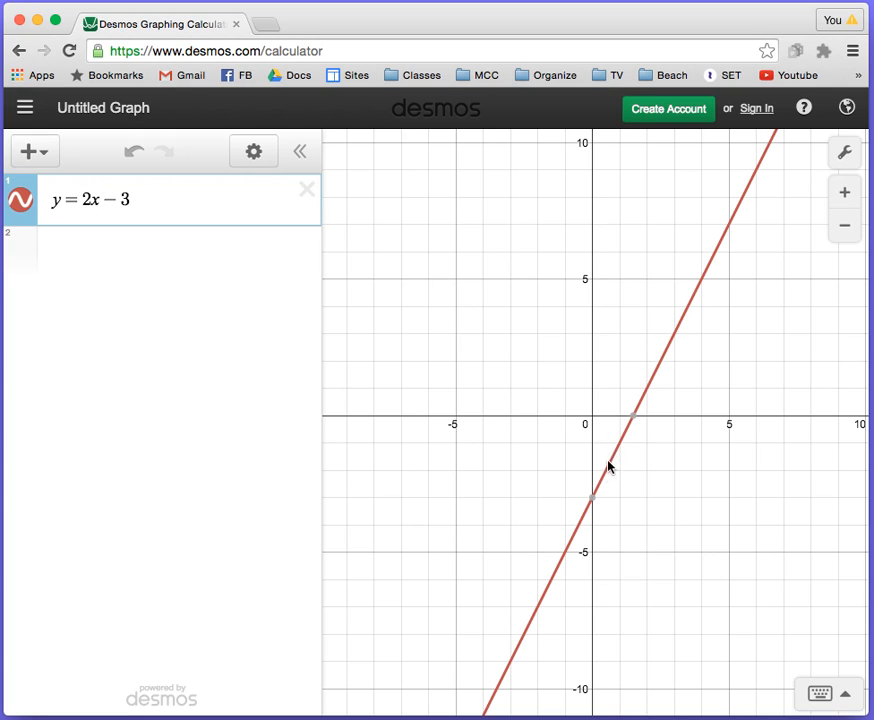
mouse_move(596, 505)
Step: Graph y = −1/2x + 5 as the second expression, keeping x outside the fraction
left_click(19, 253)
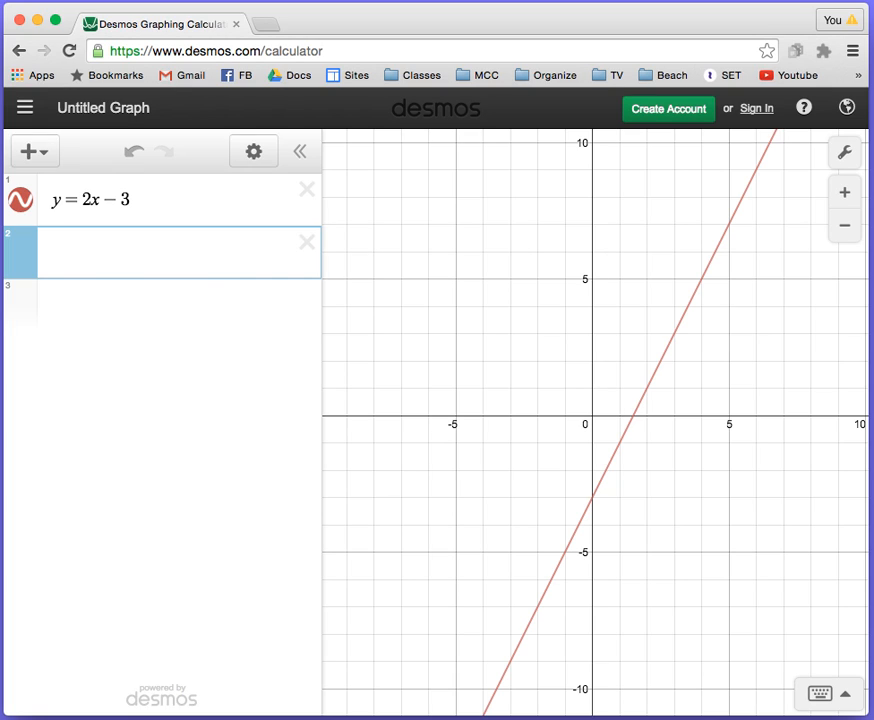
type("y=-1/2")
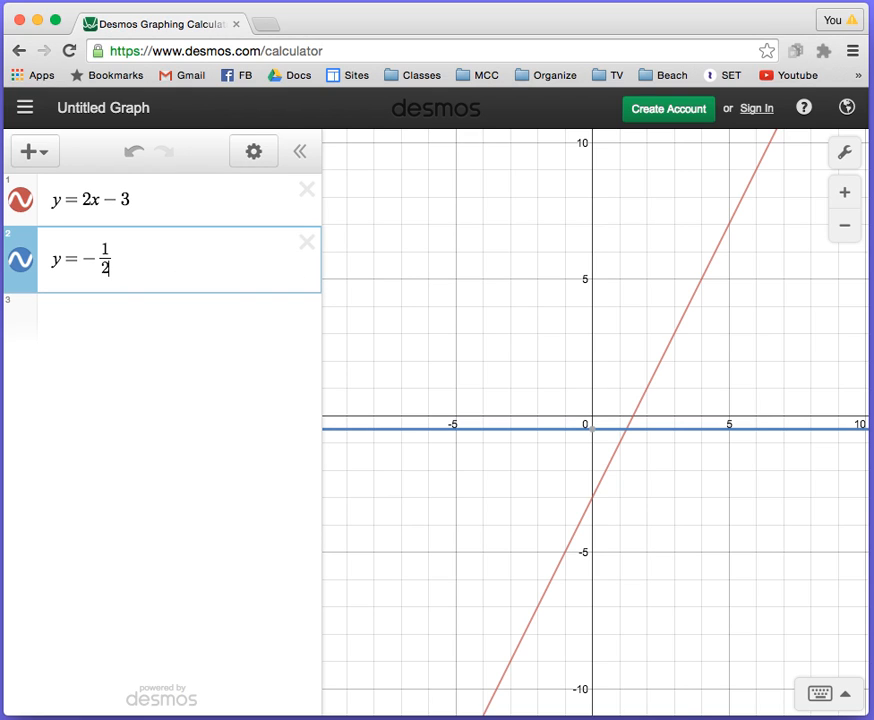
type("x")
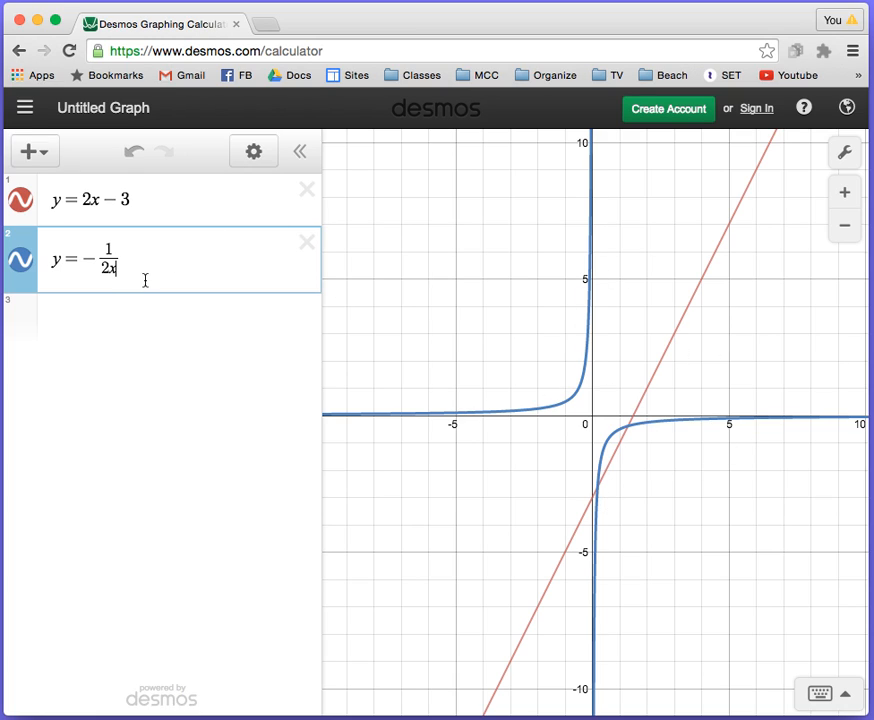
key("BackSpace")
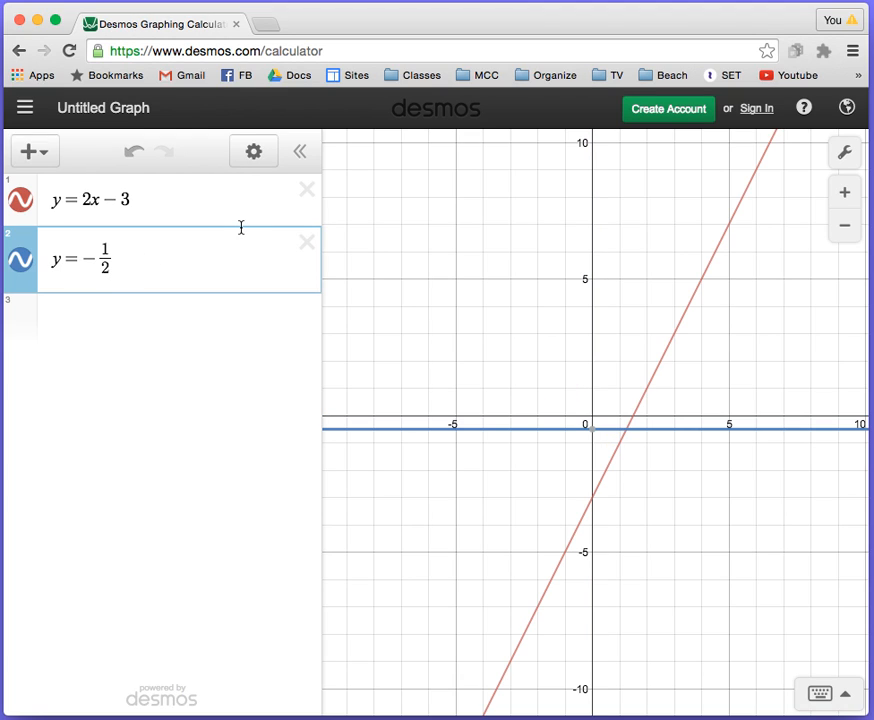
key("Right")
type("x")
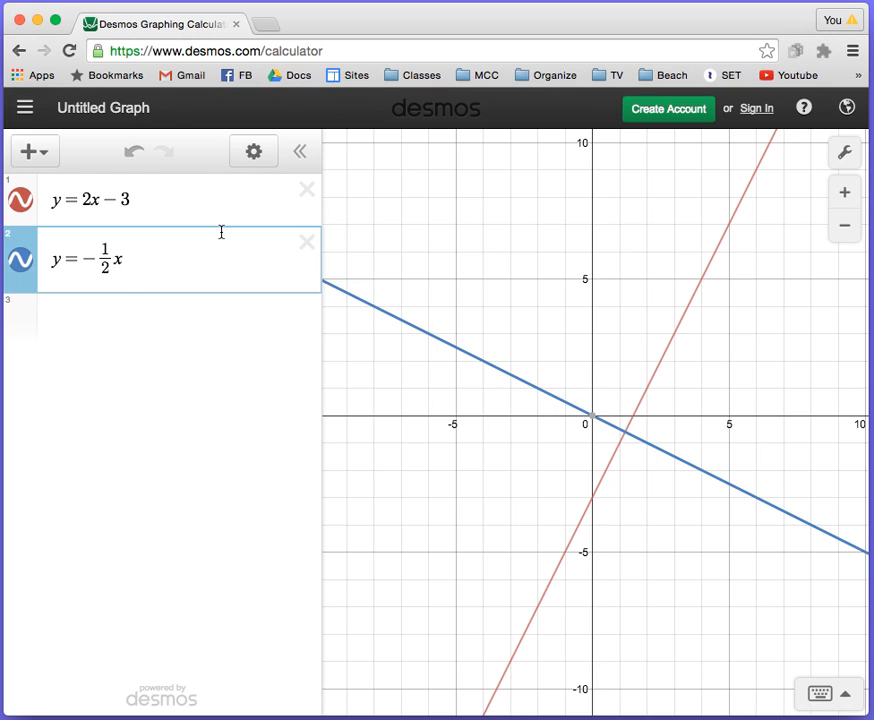
type("+5")
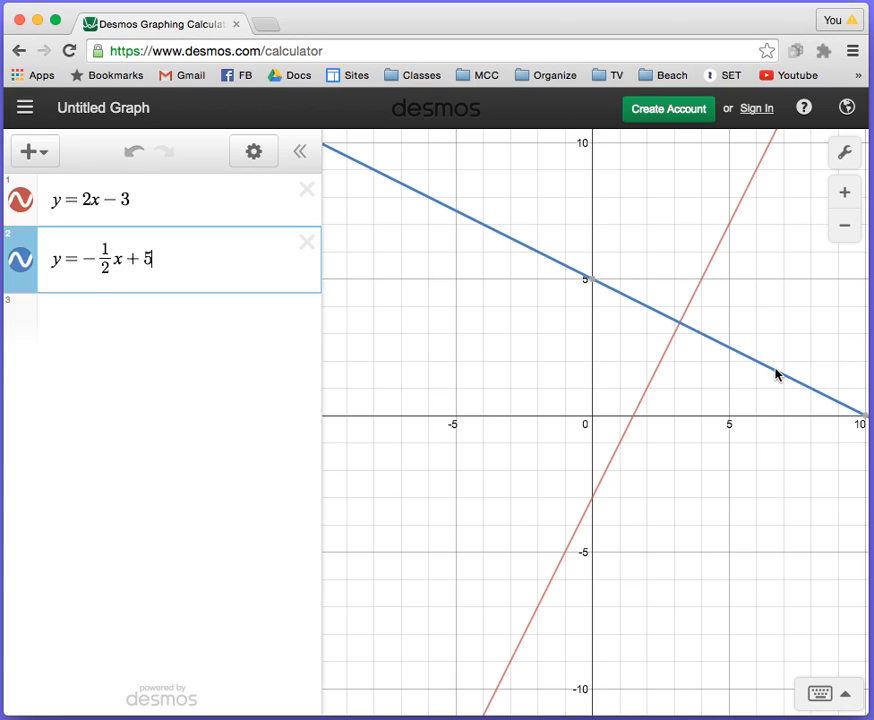
mouse_move(590, 282)
Step: Toggle the line y = 2x − 3 off and on, and hide both graphed lines with the third expression row selected
left_click(20, 201)
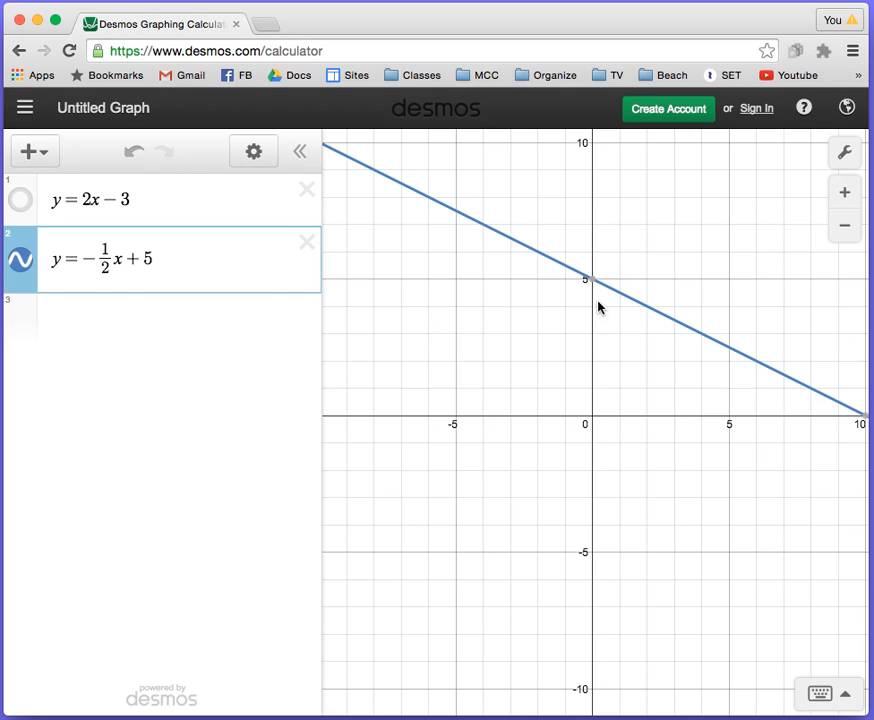
left_click(19, 203)
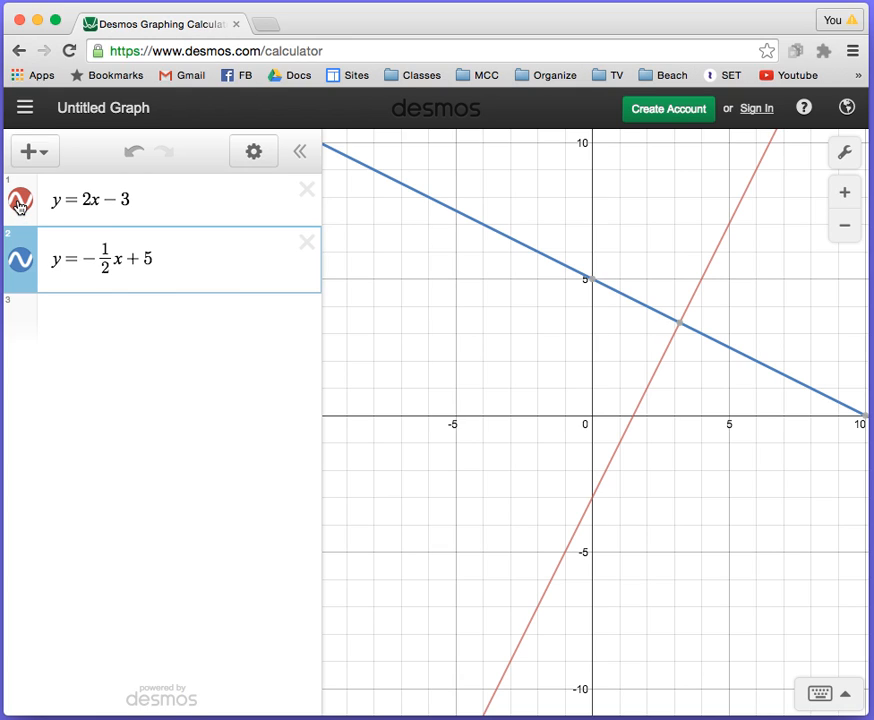
left_click(21, 262)
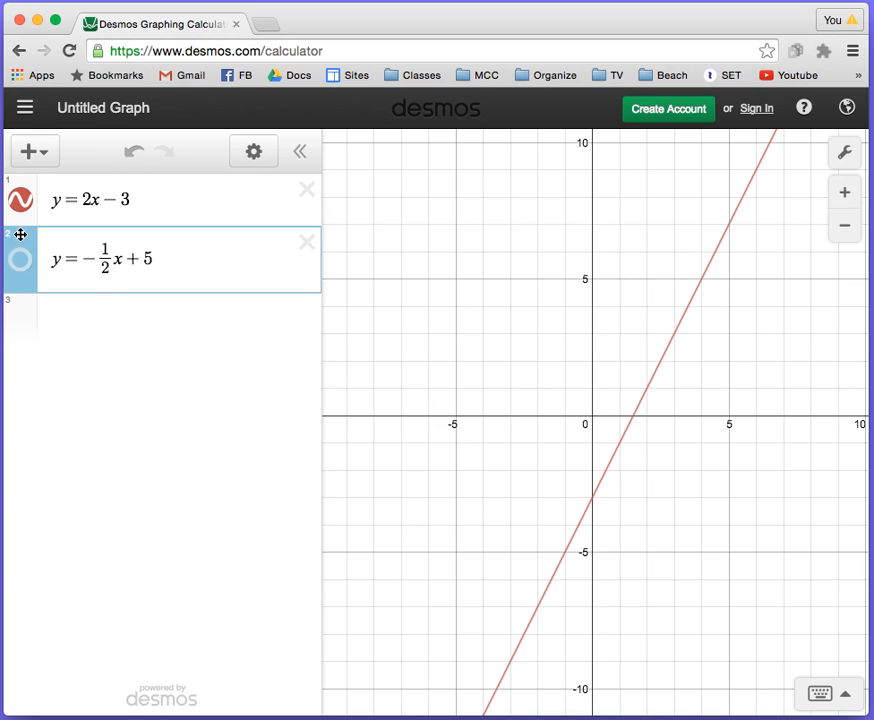
left_click(25, 316)
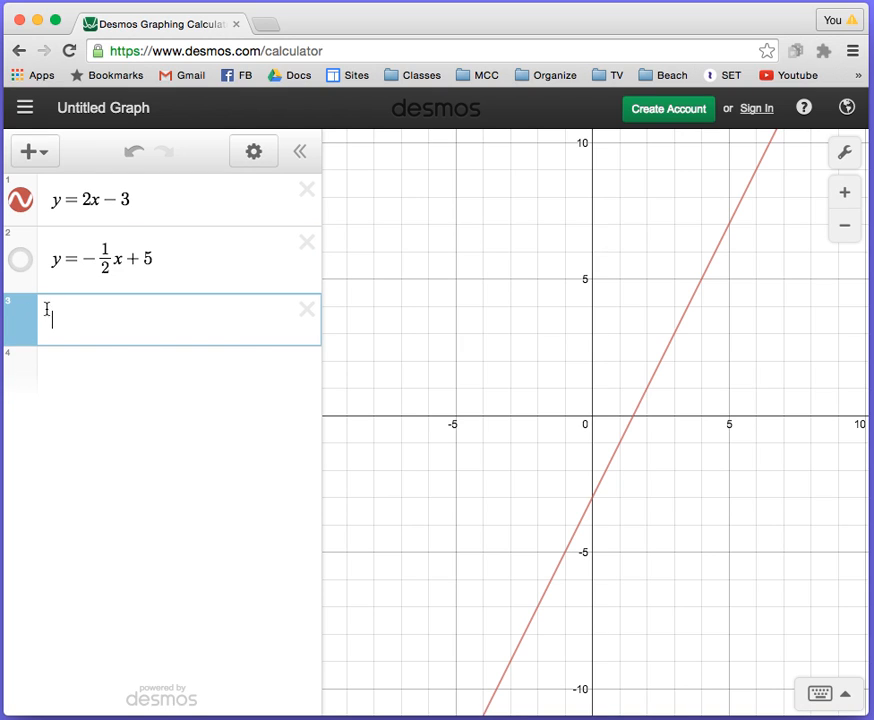
left_click(20, 204)
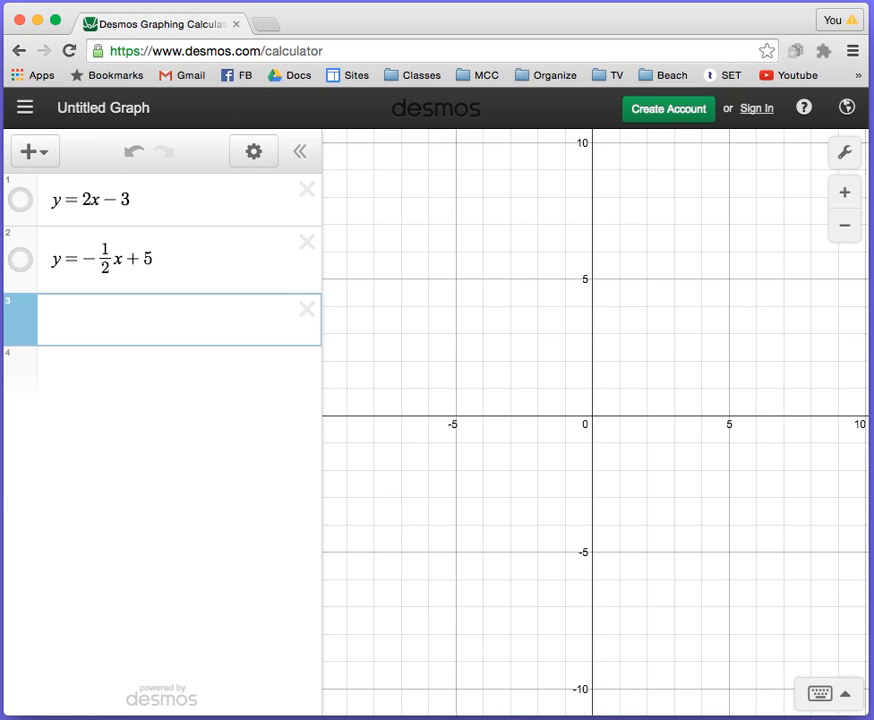
Step: Graph the standard-form equation 2x + 3y = 12 as the third expression
type("y")
key("BackSpace")
type("2x+3")
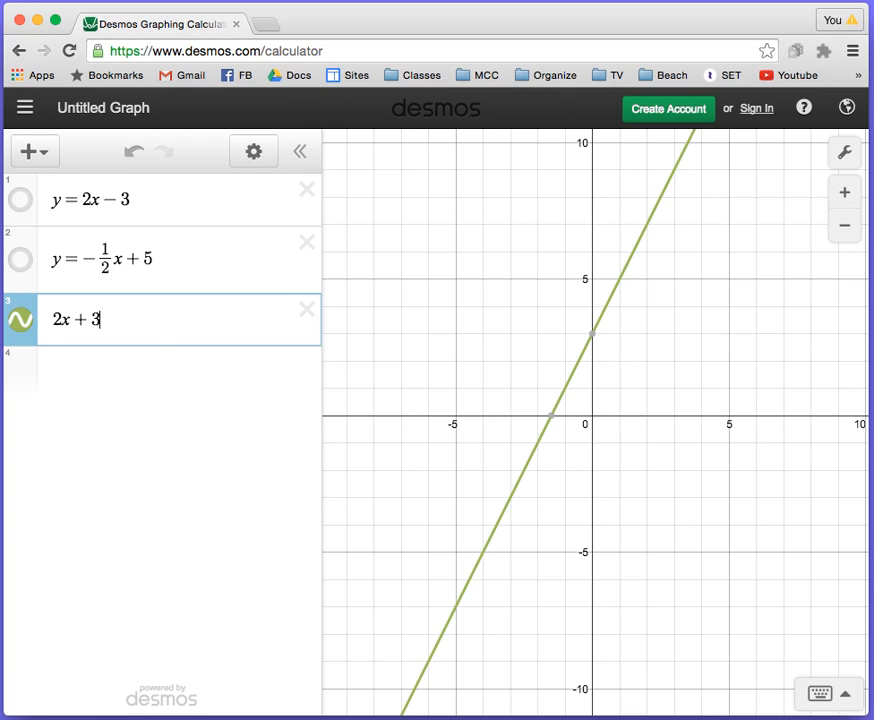
type("y=12")
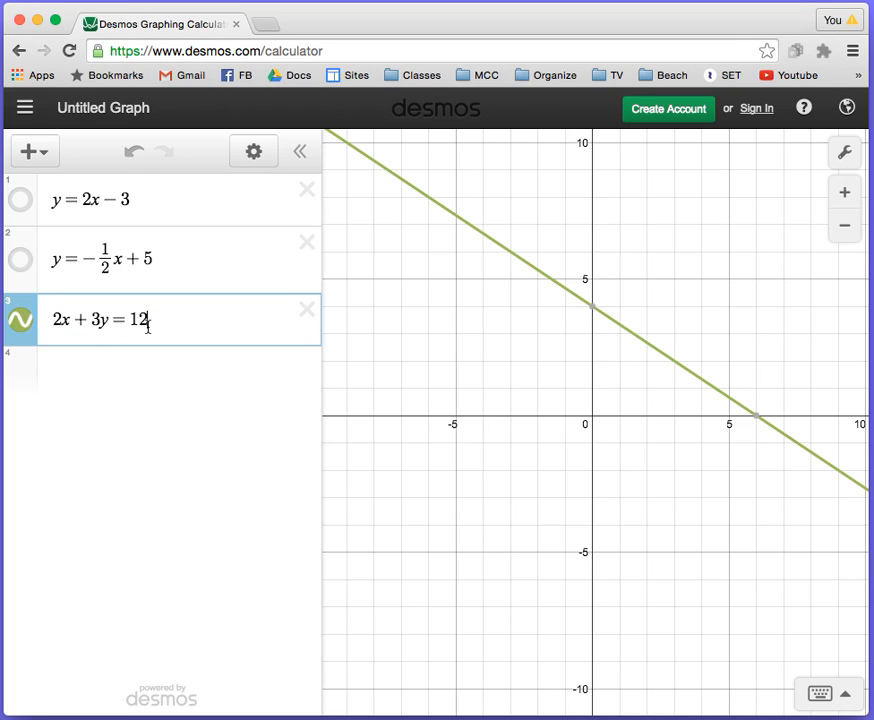
mouse_move(598, 317)
mouse_move(760, 424)
Step: Graph the slope-intercept equation y = −2/3x + 4 as the fourth expression, keeping x outside the fraction
left_click(57, 365)
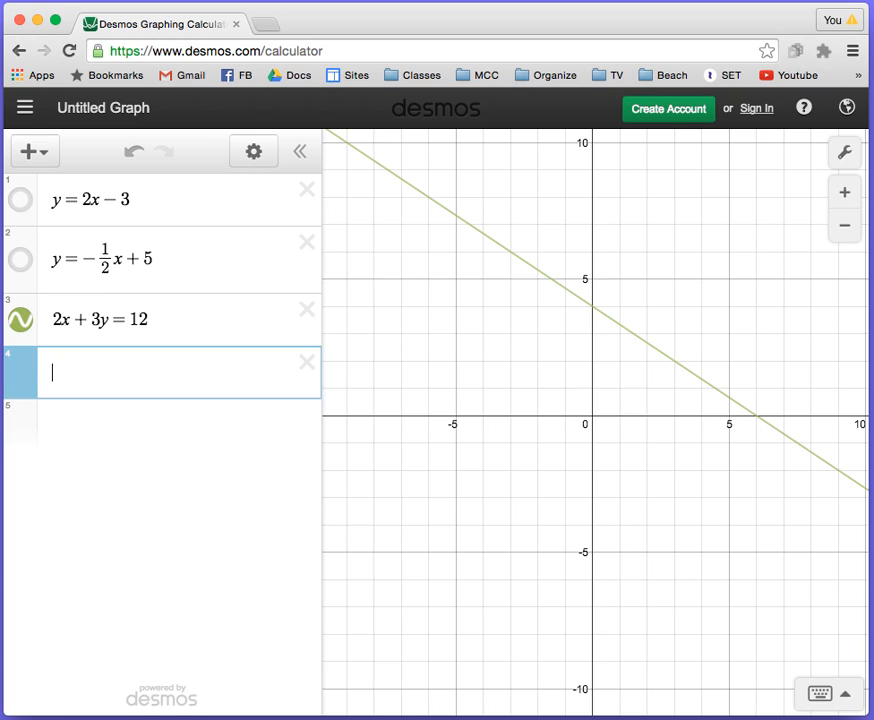
type("y=-2/3")
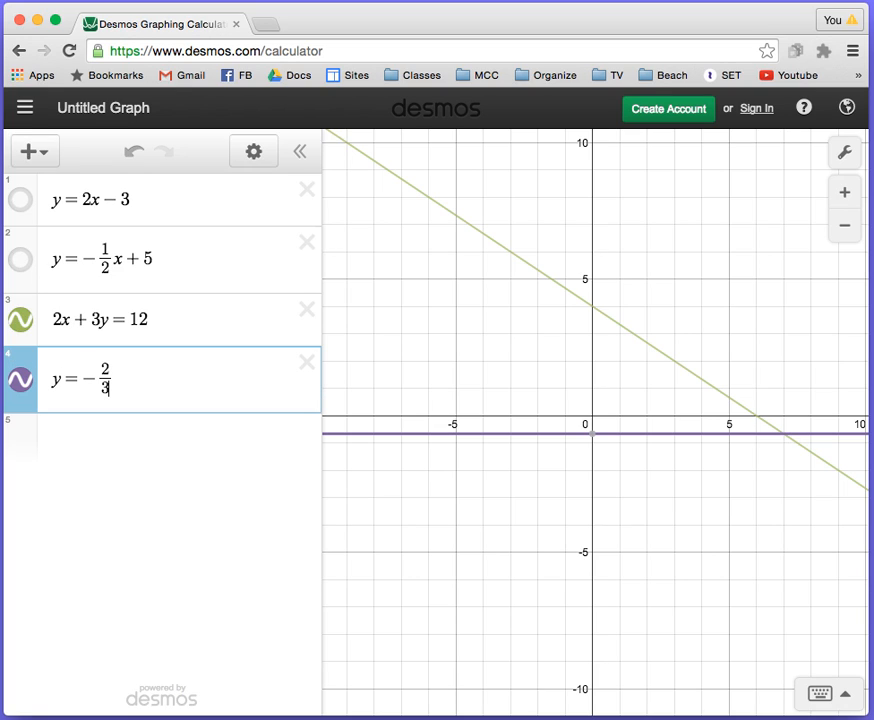
left_click(116, 380)
type("x")
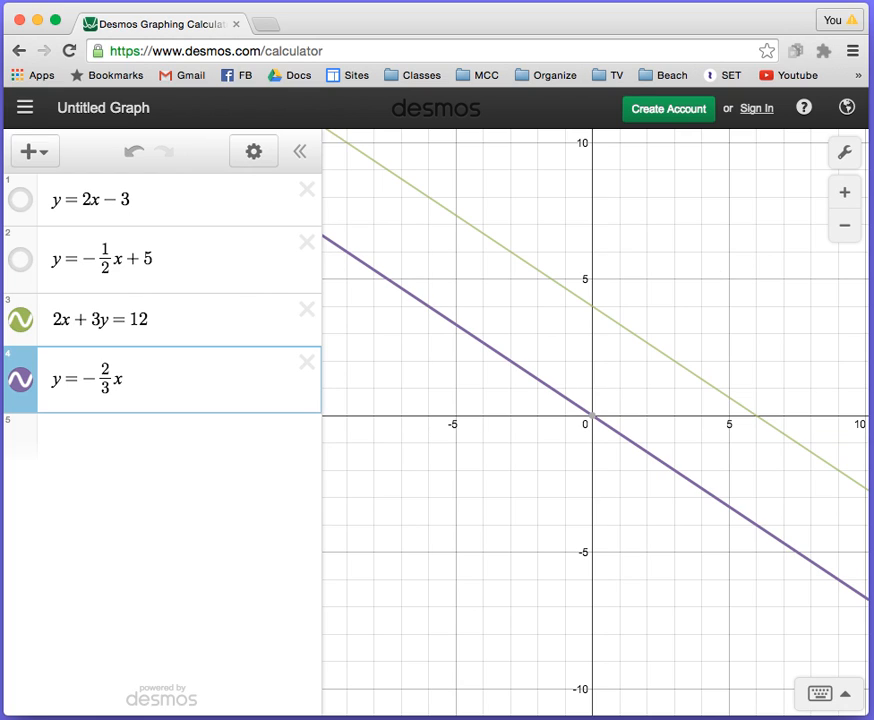
type("+4")
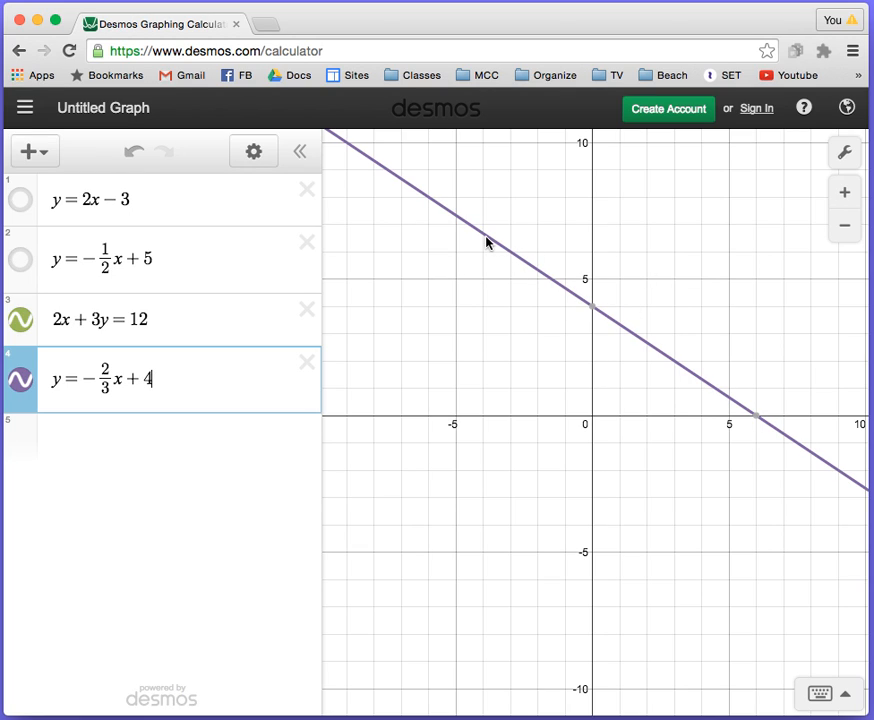
Step: Compare the graphs of 2x + 3y = 12 and y = −2/3x + 4 by hiding and showing each in turn
left_click(22, 321)
left_click(22, 322)
left_click(20, 381)
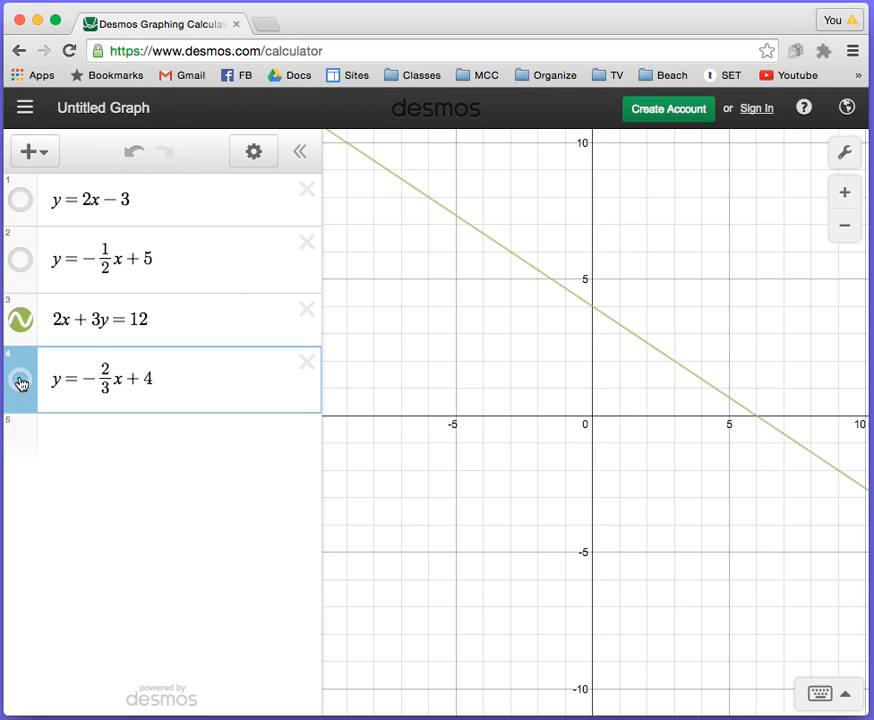
left_click(20, 319)
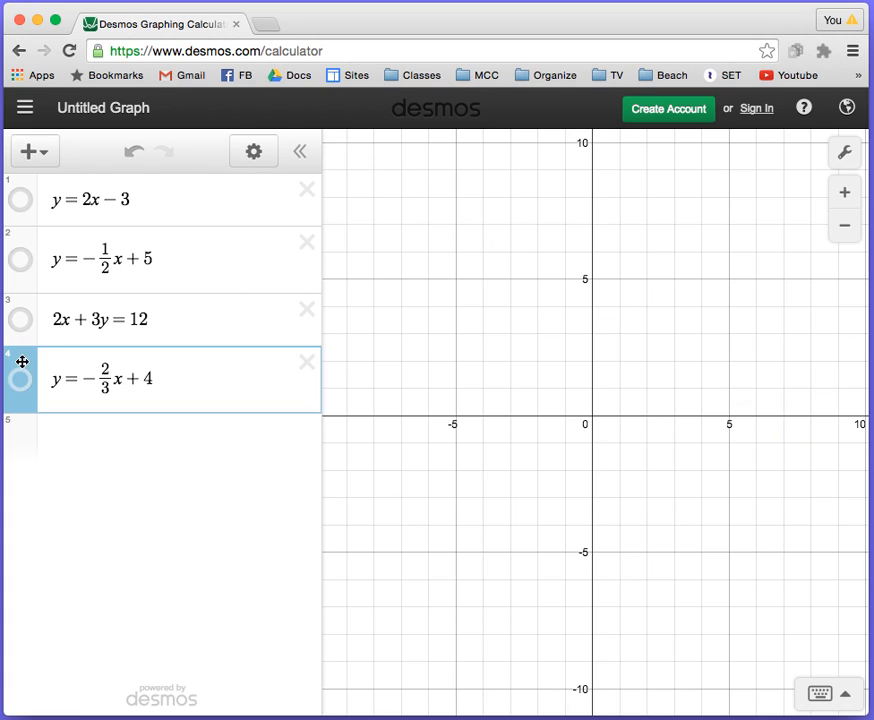
left_click(20, 379)
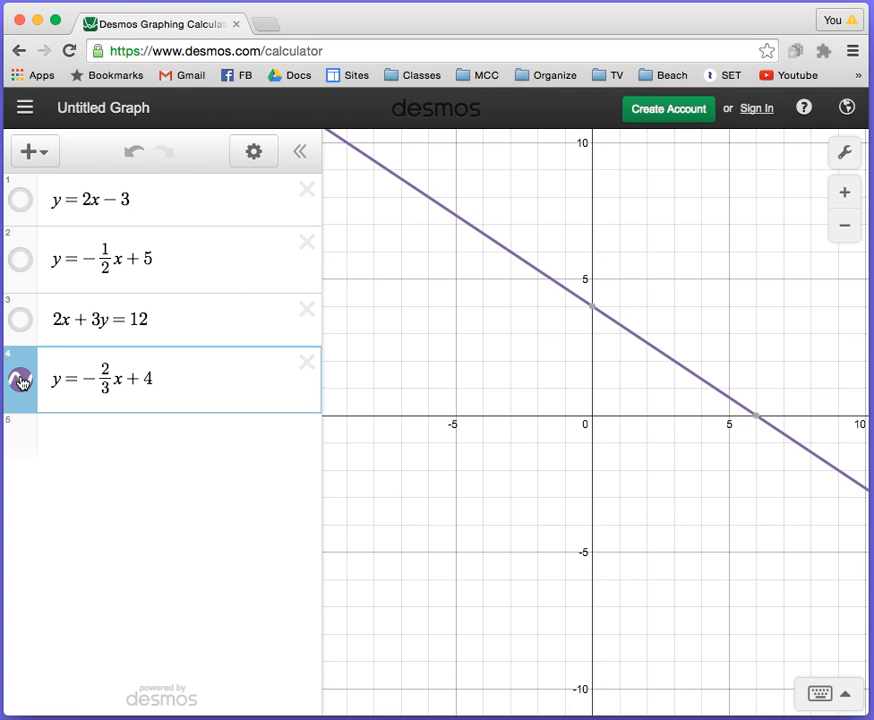
Step: Show the three hidden lines so that all four equations are graphed together
left_click(20, 320)
left_click(20, 262)
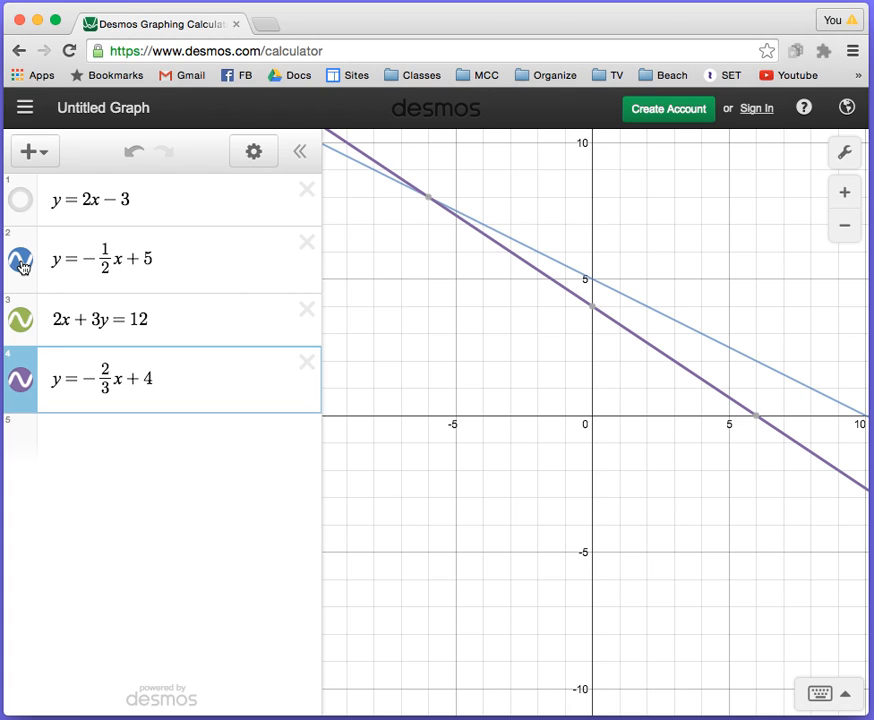
left_click(20, 200)
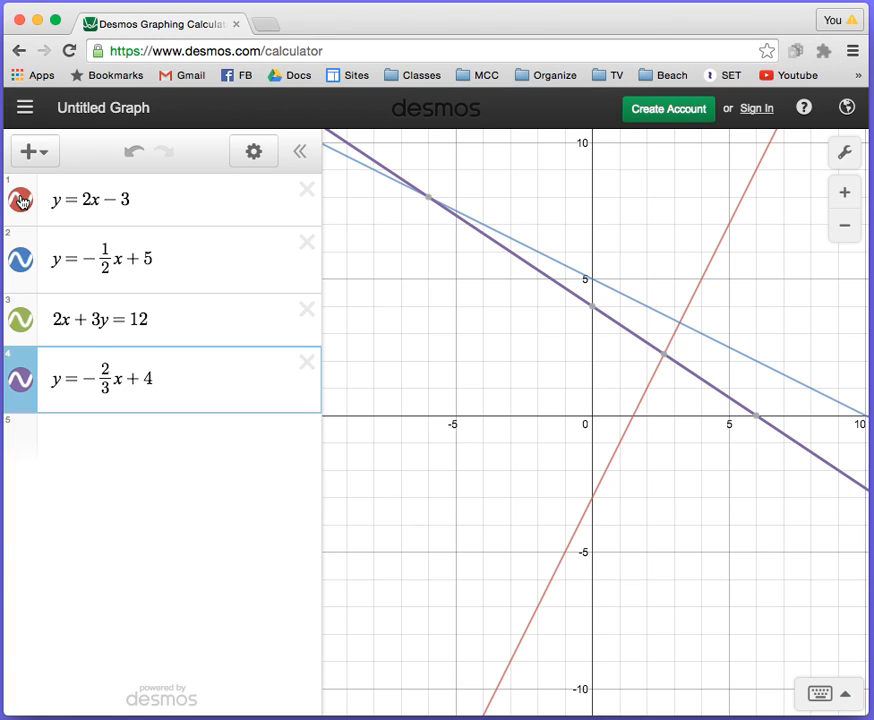
Step: Hide the second, third and fourth lines, leaving only y = 2x − 3 displayed
left_click(20, 376)
left_click(20, 322)
left_click(27, 264)
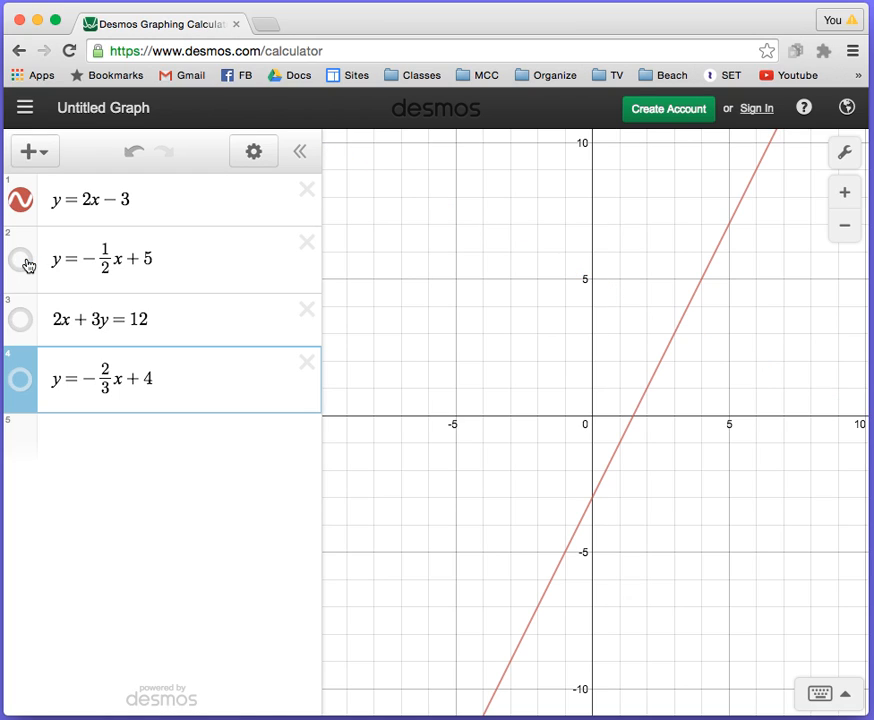